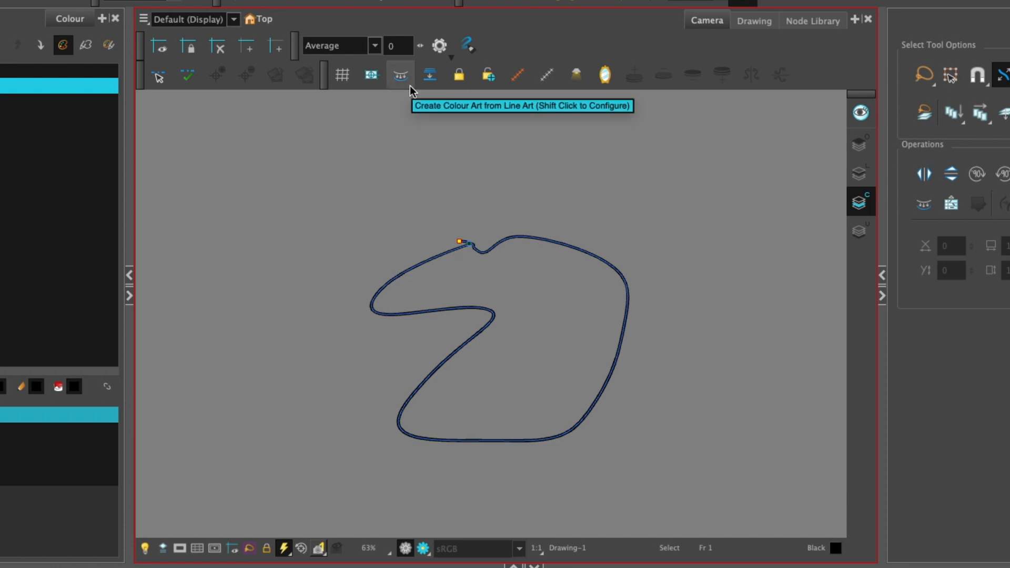
Set the destination layer to Underlay in the Line Art to Colour Art configuration.
click(738, 23)
click(704, 23)
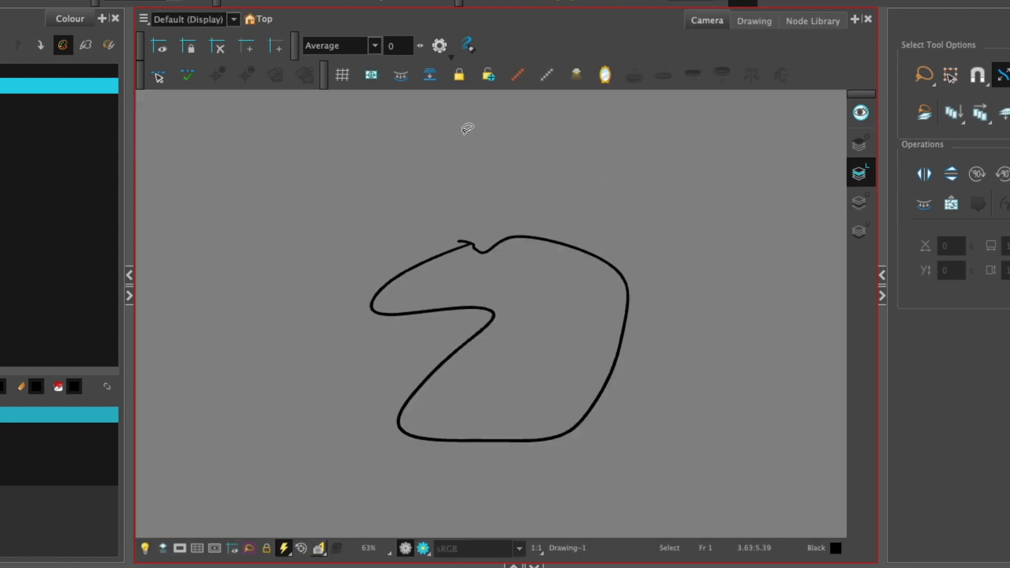
shift+click(410, 81)
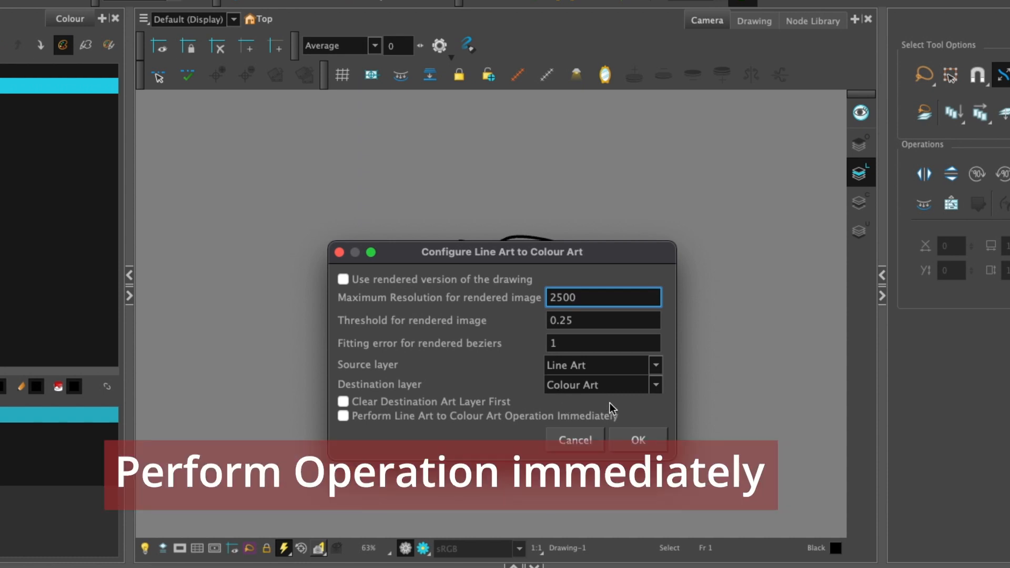
click(610, 386)
click(617, 418)
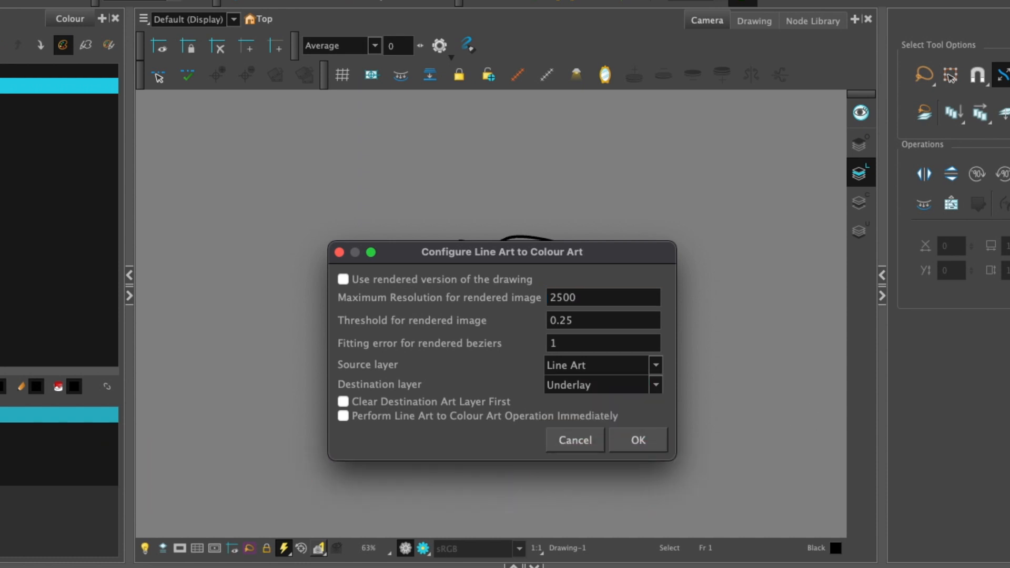
click(639, 439)
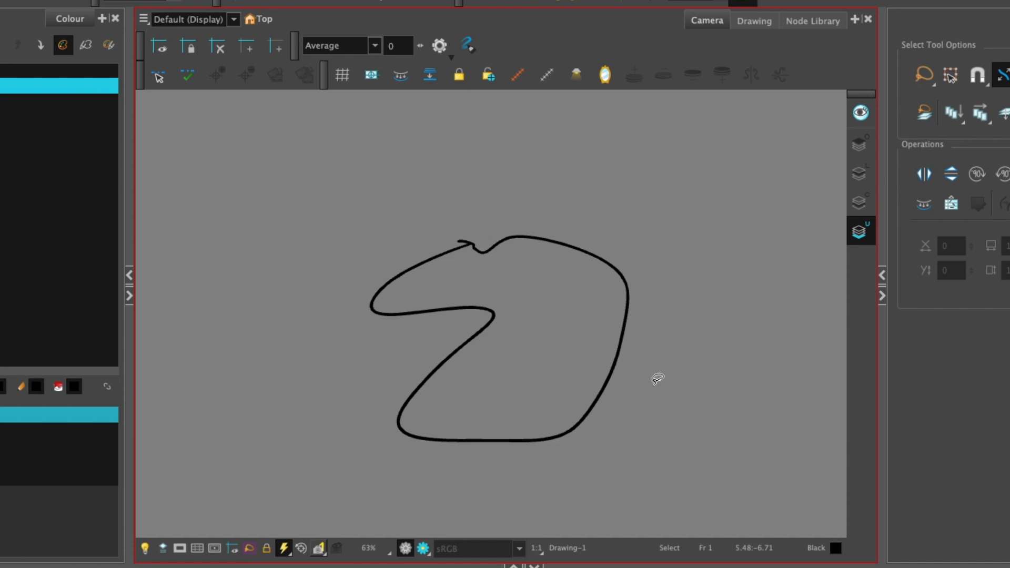
Enable performing the Line Art to Colour Art operation immediately and generate the outline's strokes on the Underlay layer.
shift+click(429, 77)
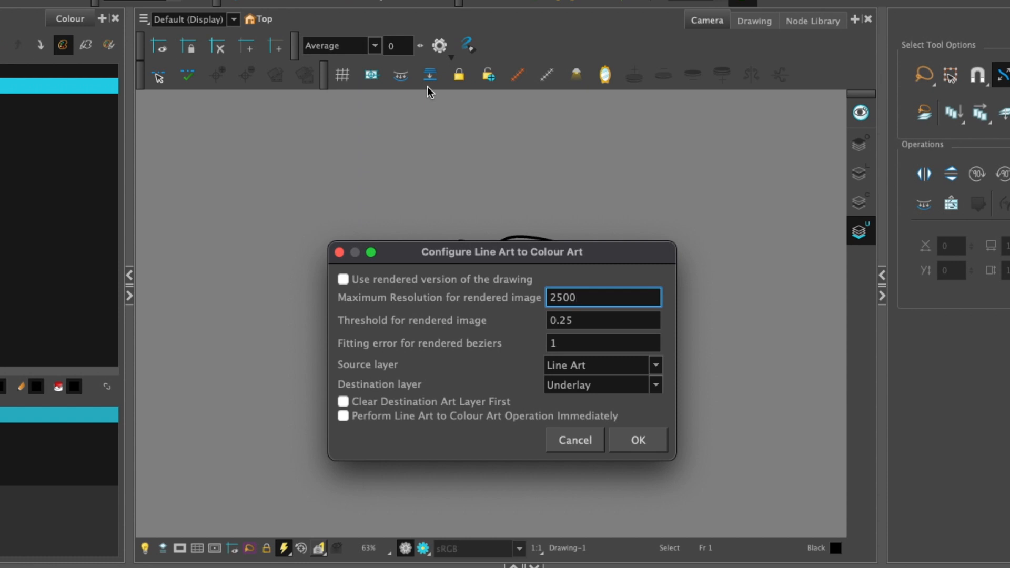
click(646, 434)
click(579, 416)
click(638, 441)
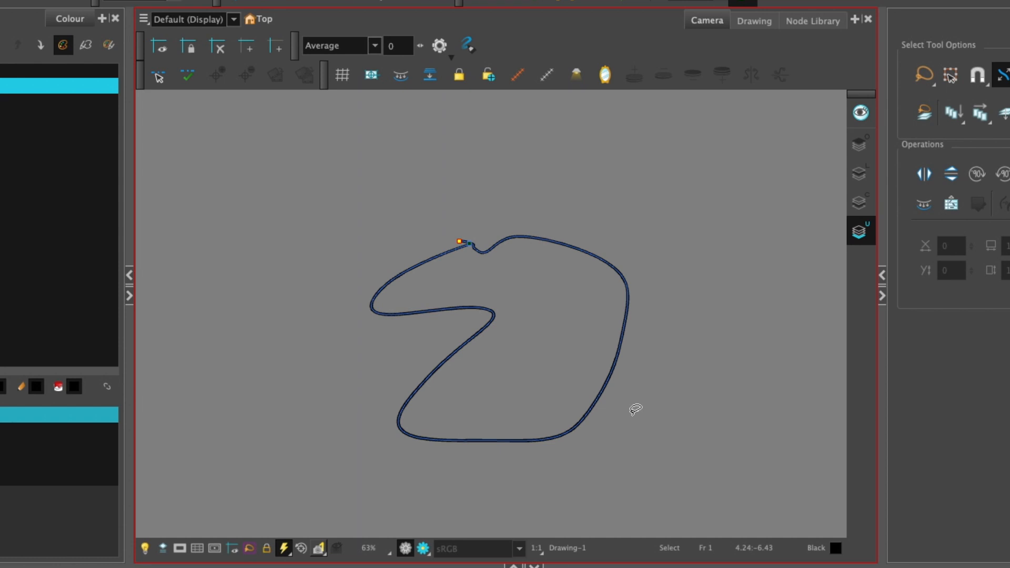
Choose Colour Art as the destination layer in the Line Art to Colour Art configuration.
click(401, 79)
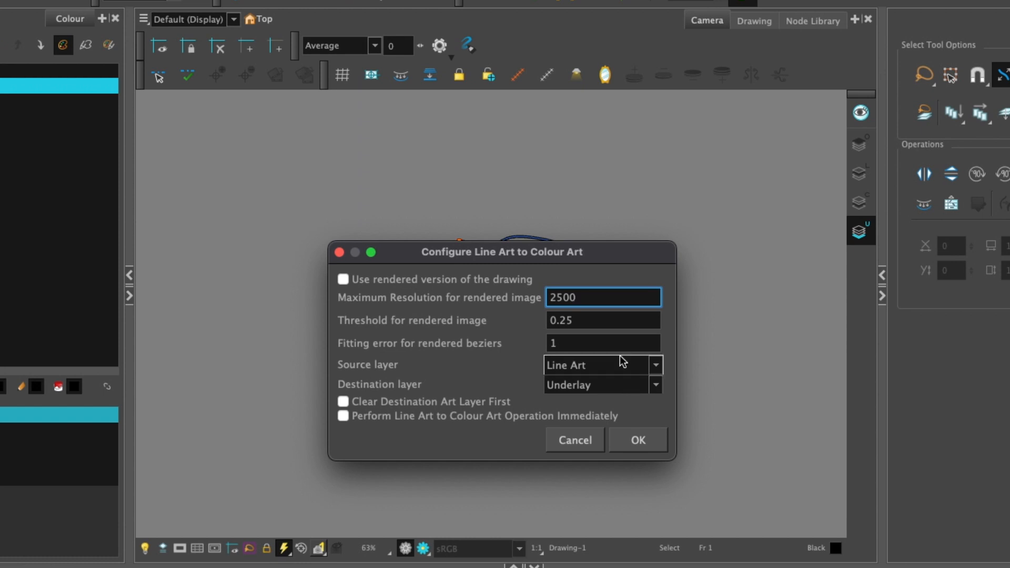
click(576, 387)
click(579, 414)
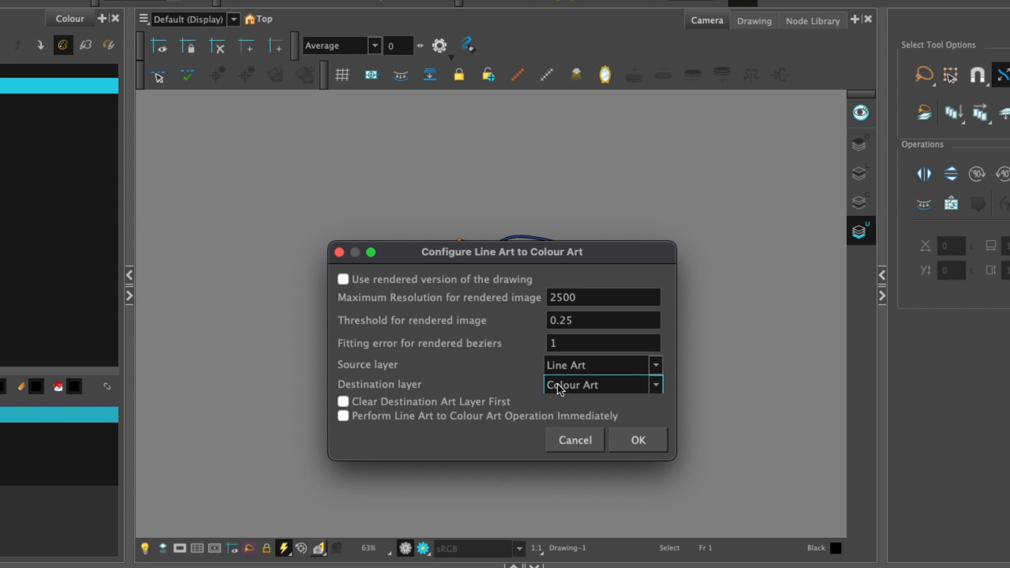
click(588, 386)
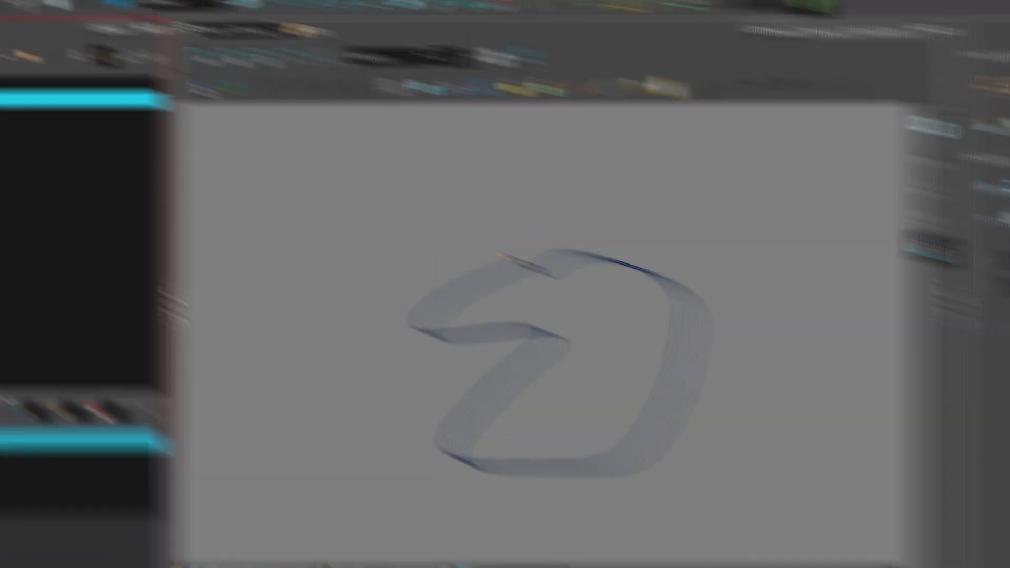
Open the application preferences and view the Advanced settings.
click(135, 14)
click(203, 87)
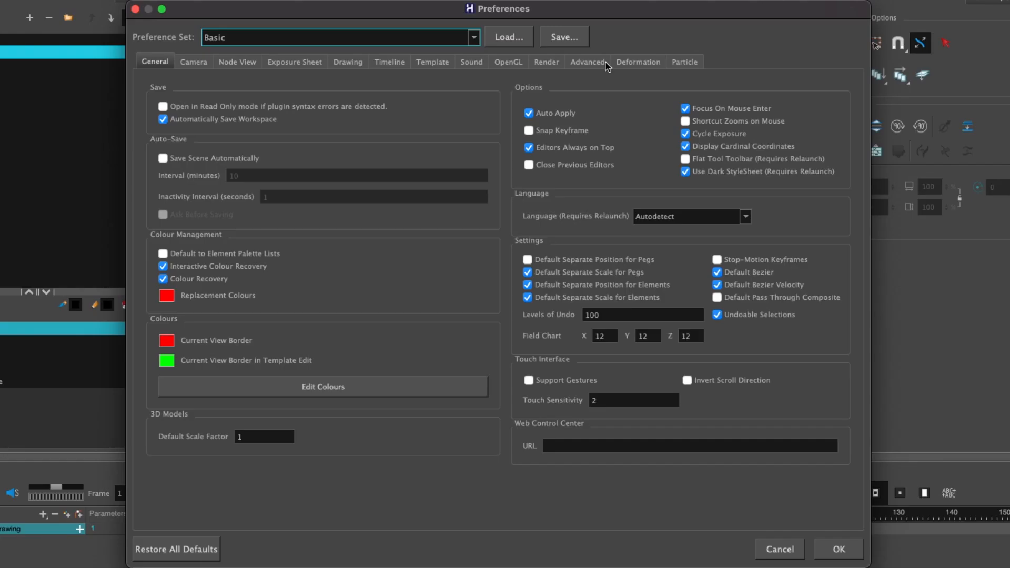
click(605, 63)
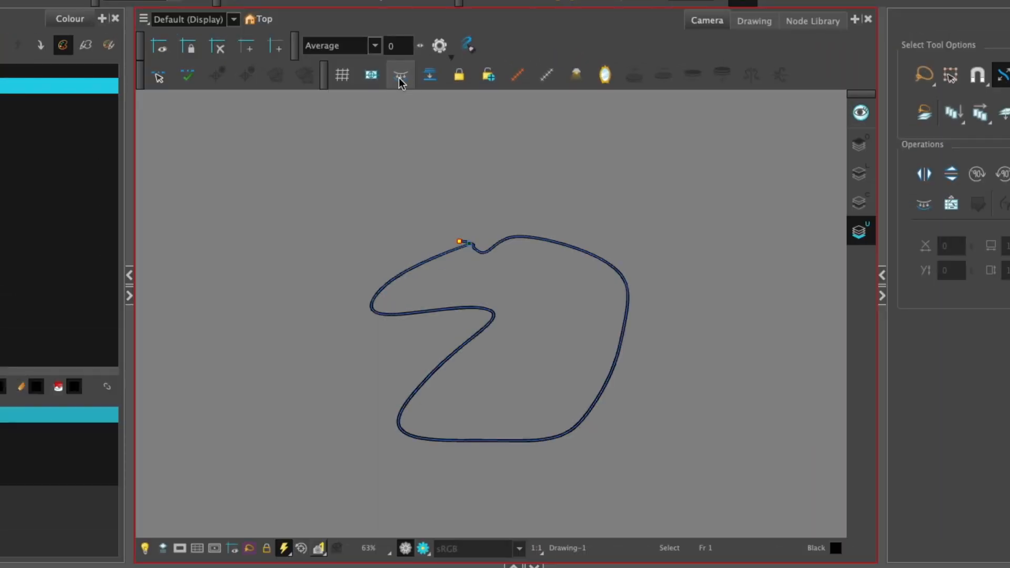
Generate strokes on the Colour Art layer from the new closed brush outline.
click(401, 75)
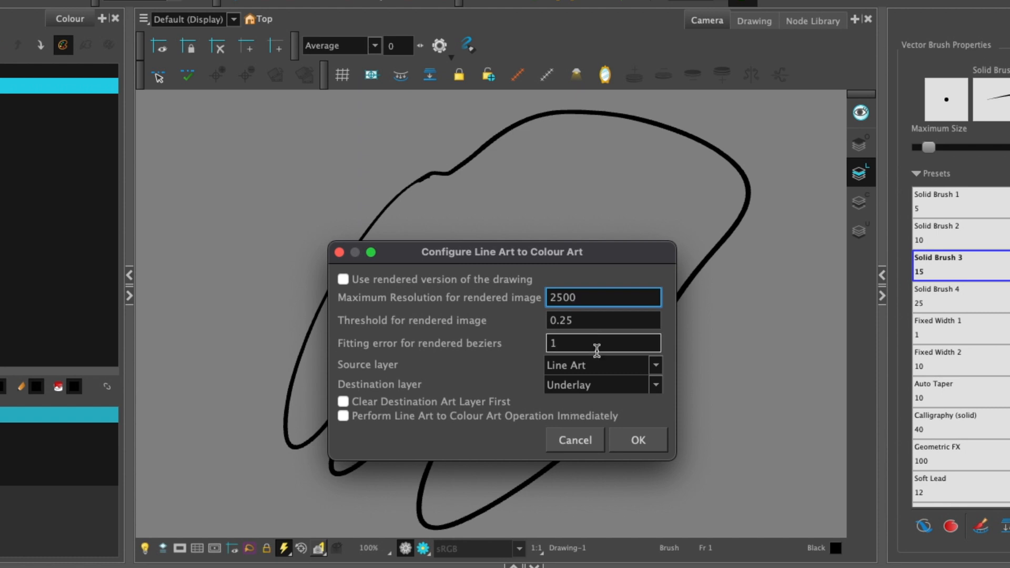
click(638, 440)
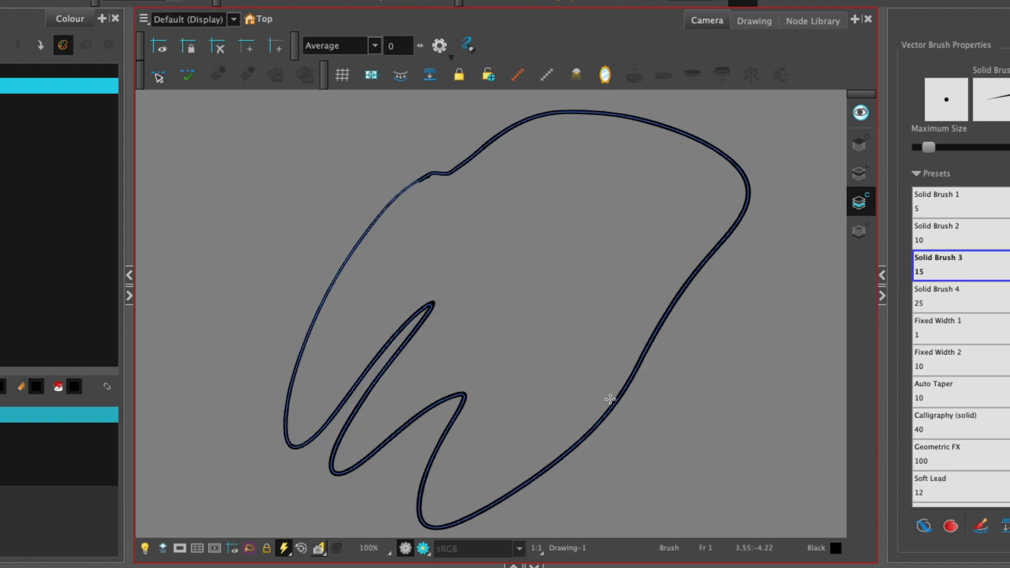
click(401, 75)
Examine up close how well the generated stroke follows the outline's brush line.
key(1)
drag(553, 146, 586, 259)
key(2)
key(2)
key(2)
key(2)
key(2)
key(2)
key(2)
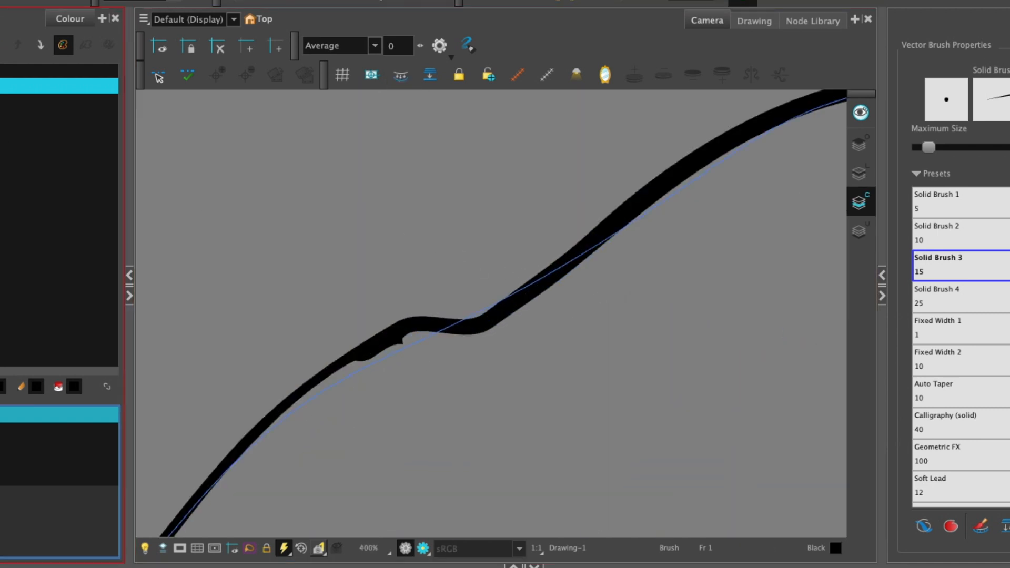
Set the fitting error for rendered beziers to 1 and check the maximum resolution setting.
key(alt+q)
key(1)
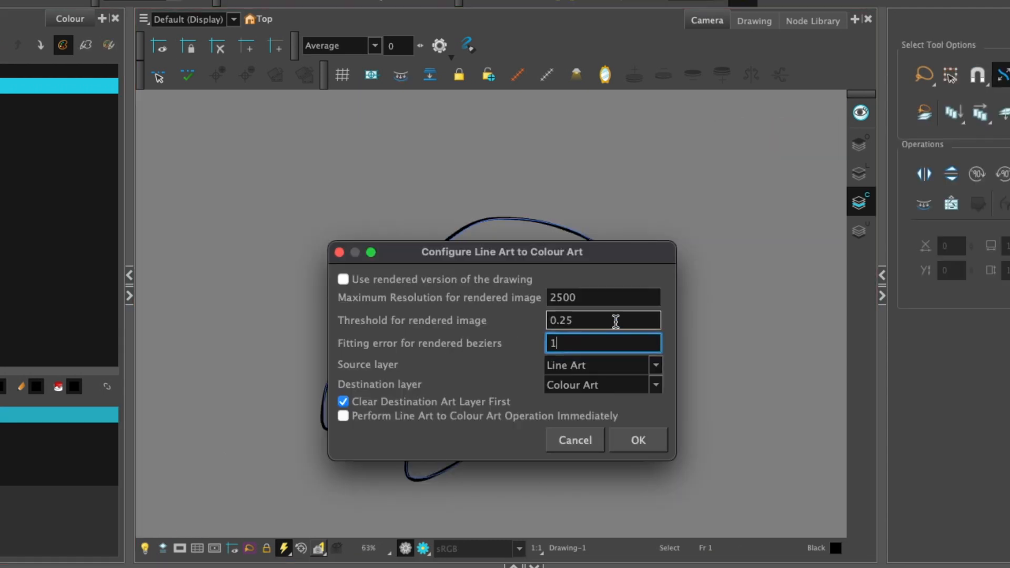
key(shift+Tab)
key(shift+Tab)
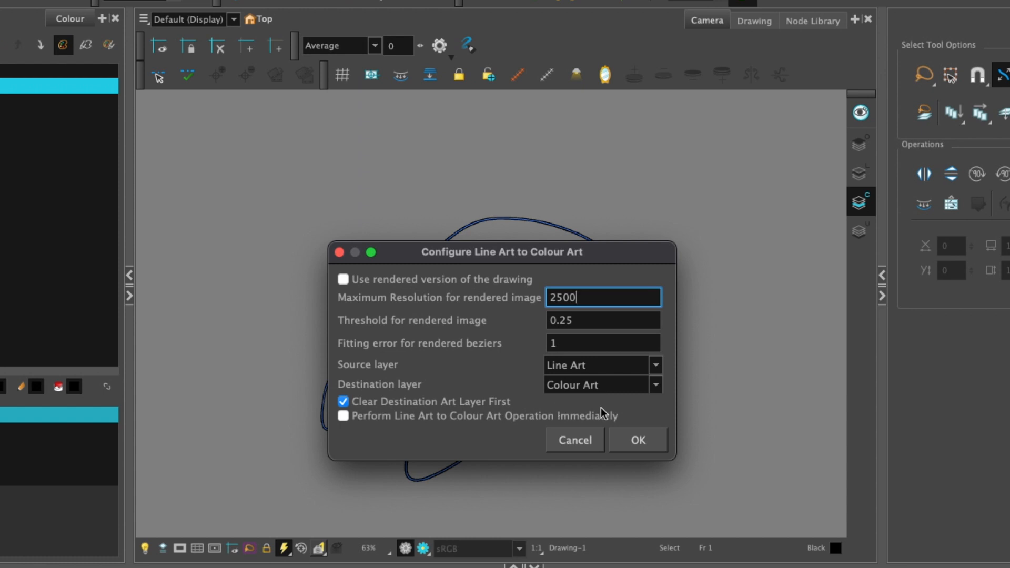
click(581, 438)
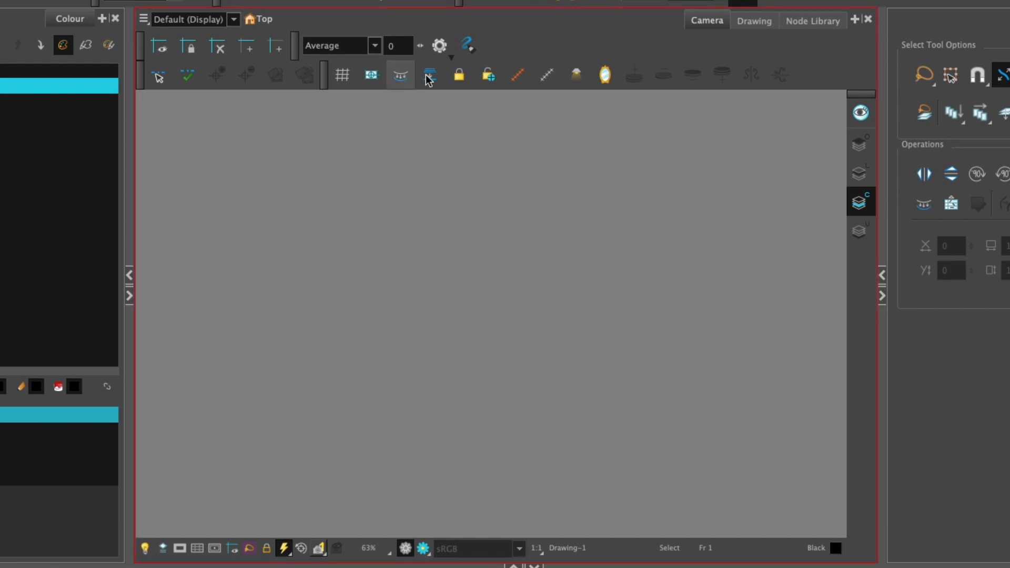
Draw a horizontal Striped Ribbon brush stroke across the canvas and show its outline with the Contour Editor.
shift+click(429, 77)
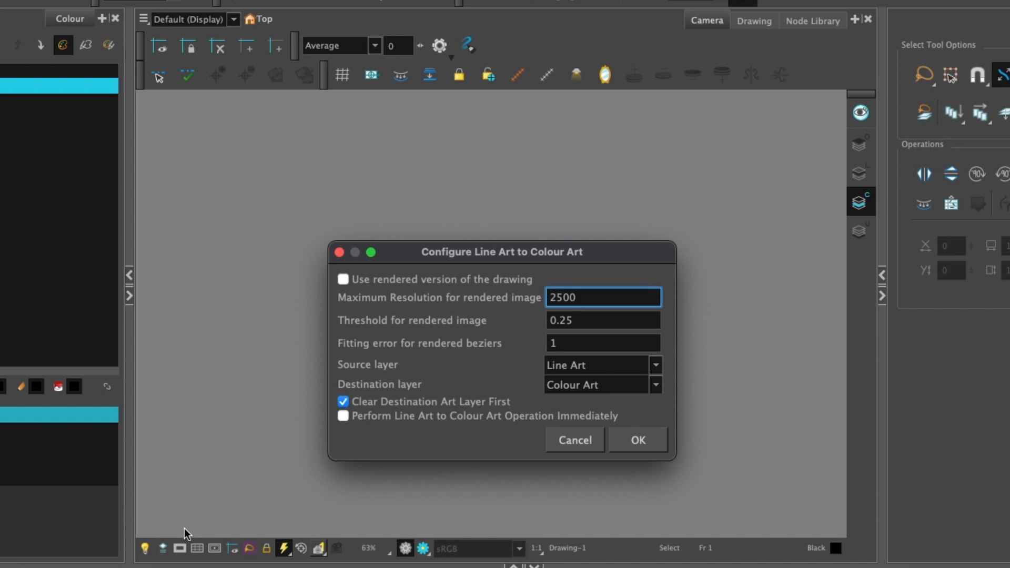
click(576, 440)
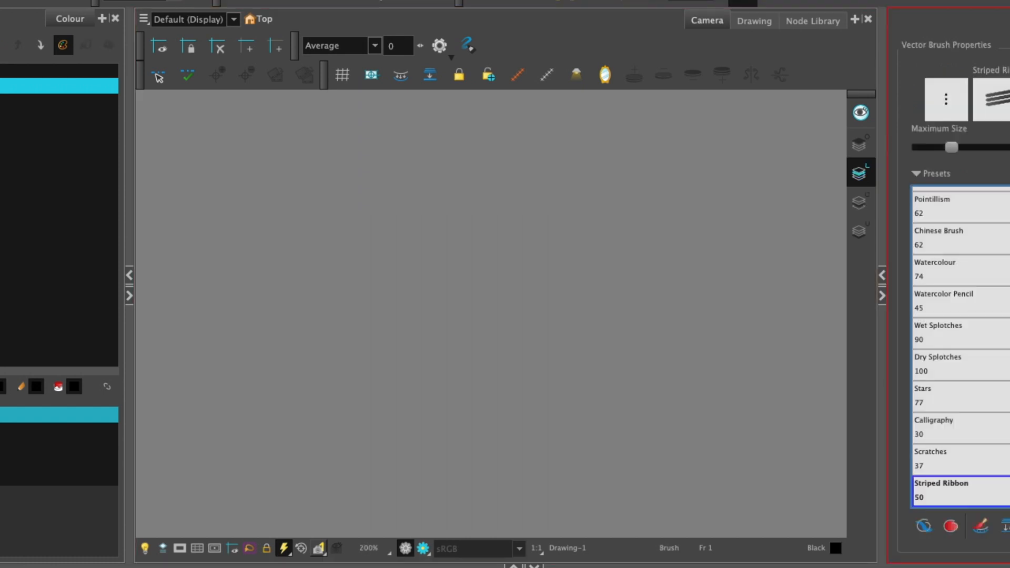
drag(281, 303, 718, 298)
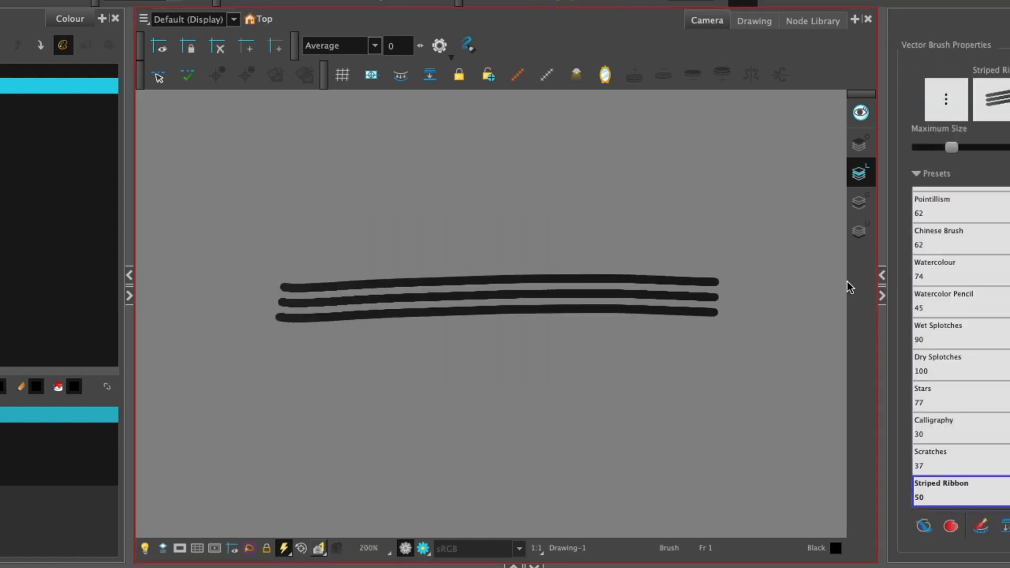
key(alt+q)
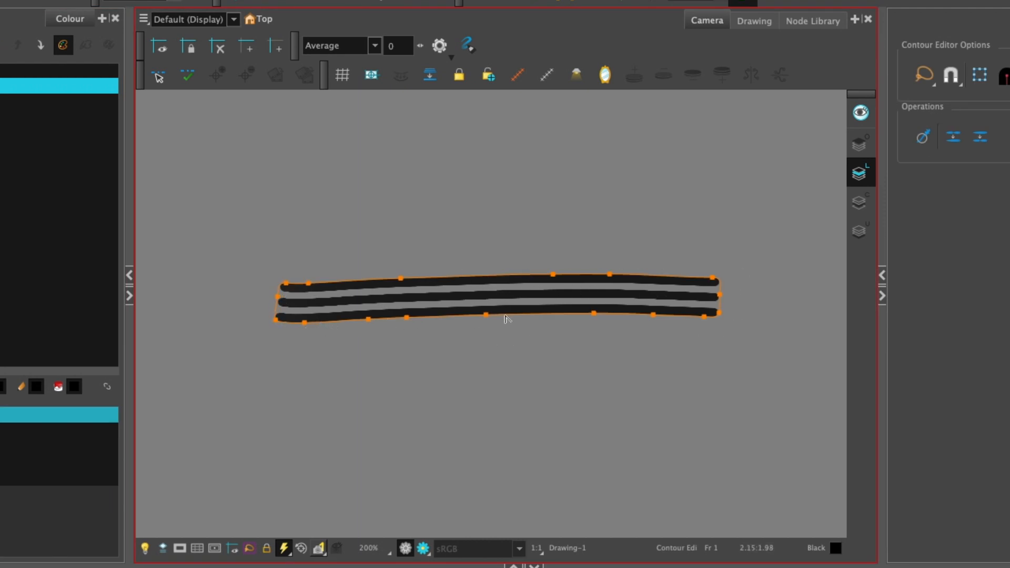
Draw a short vertical stroke with the Calligraphy brush across each end of the striped ribbon.
key(alt+b)
mouse_move(284, 241)
mouse_down()
mouse_move(278, 311)
mouse_move(290, 292)
mouse_up()
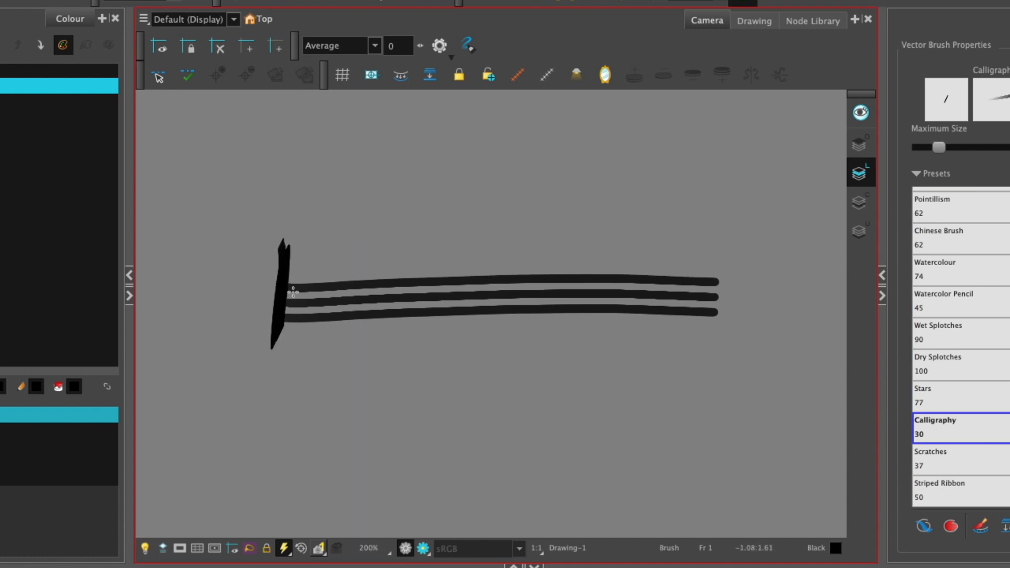
drag(725, 258, 717, 302)
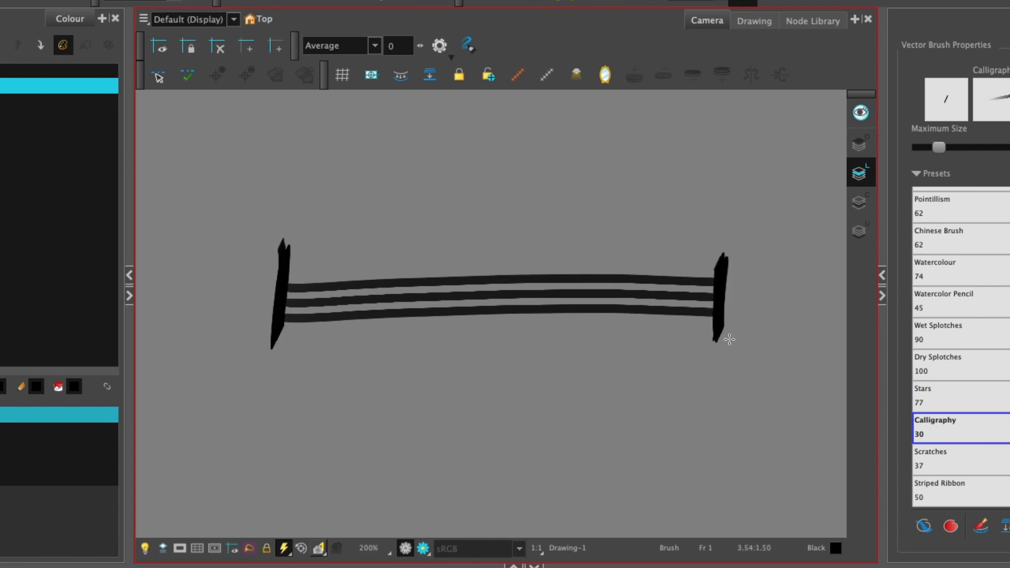
Create colour art from the ribbon drawing without using its rendered version, and switch to the Colour Art layer.
key(2)
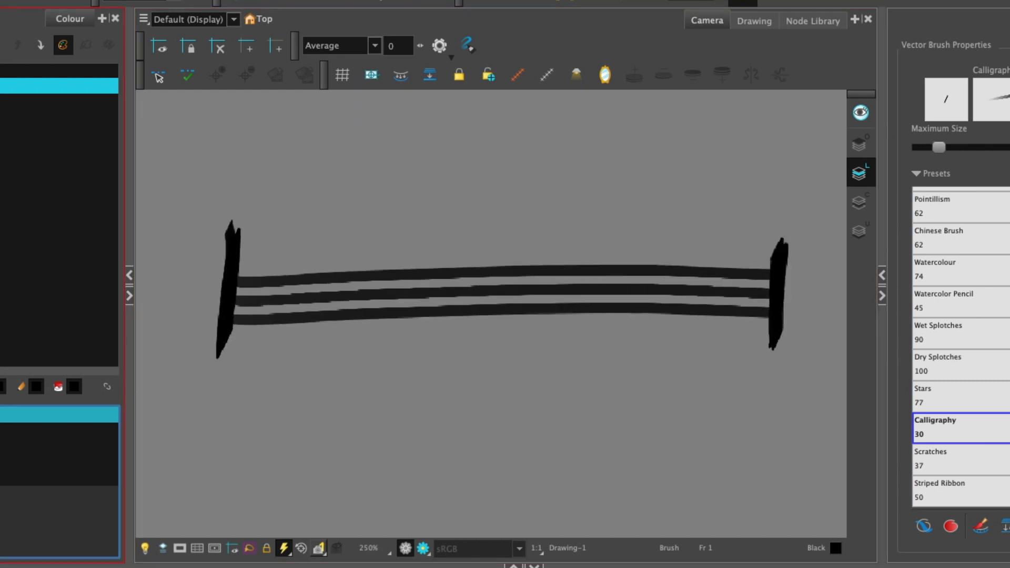
key(alt+q)
click(443, 317)
click(580, 235)
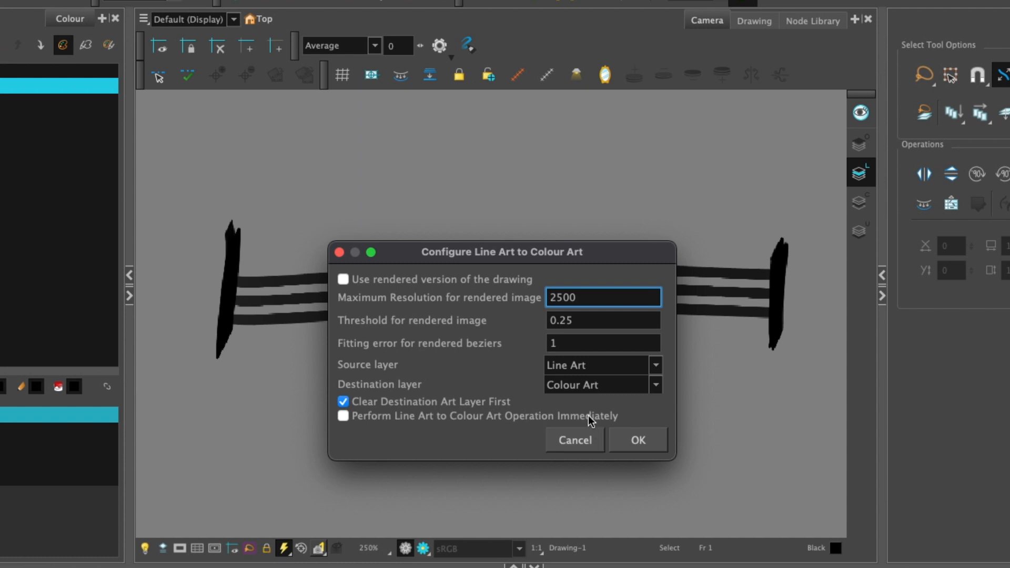
click(643, 440)
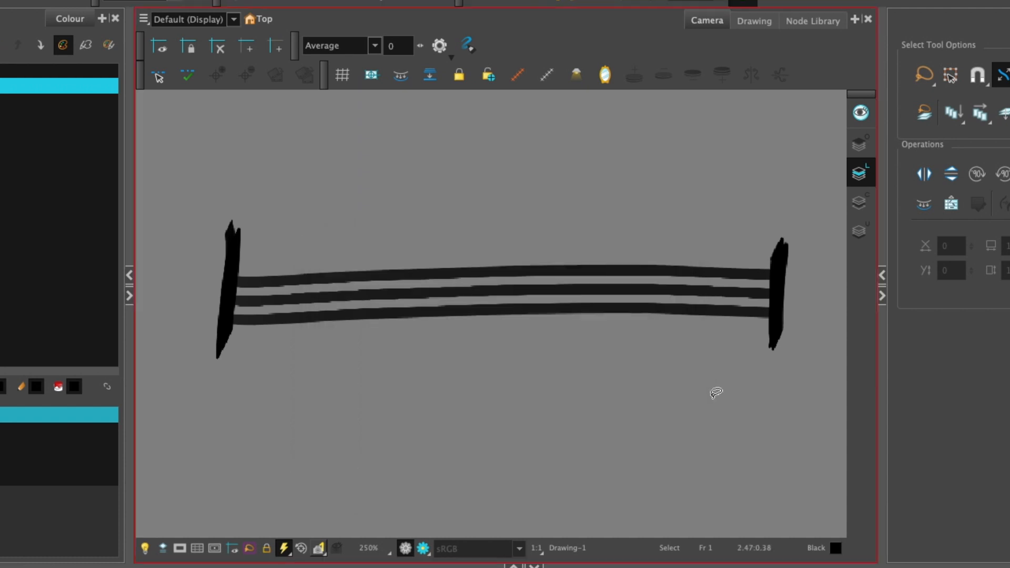
click(859, 202)
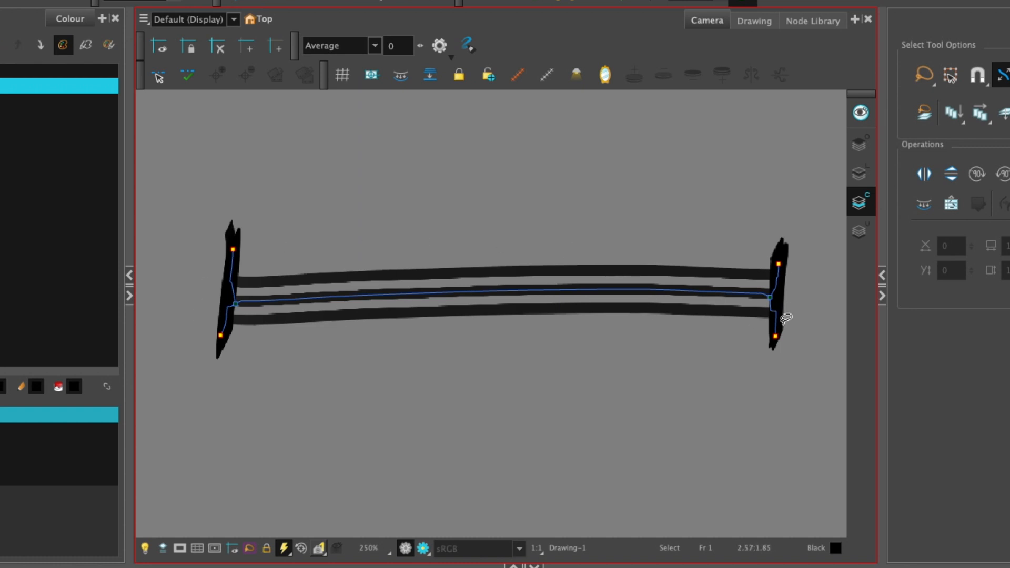
Enable the rendered version of the drawing for the conversion and recreate the ribbon's colour art.
click(401, 73)
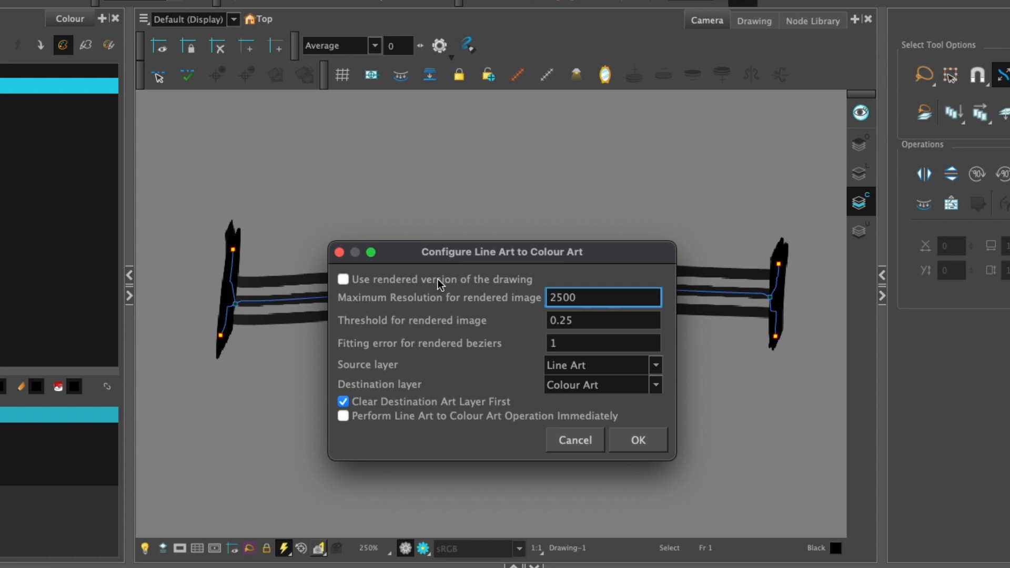
click(523, 279)
key(Return)
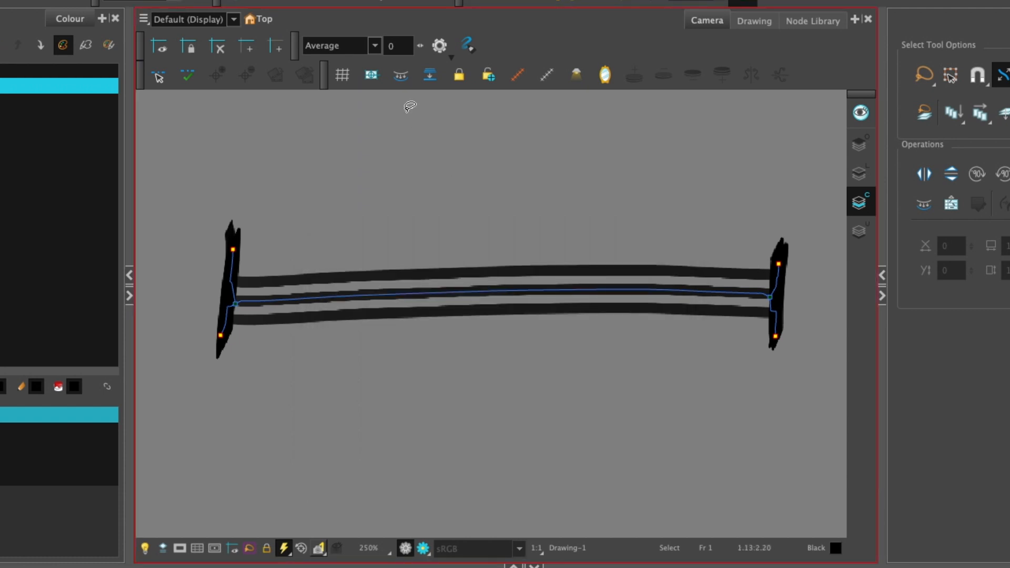
click(399, 78)
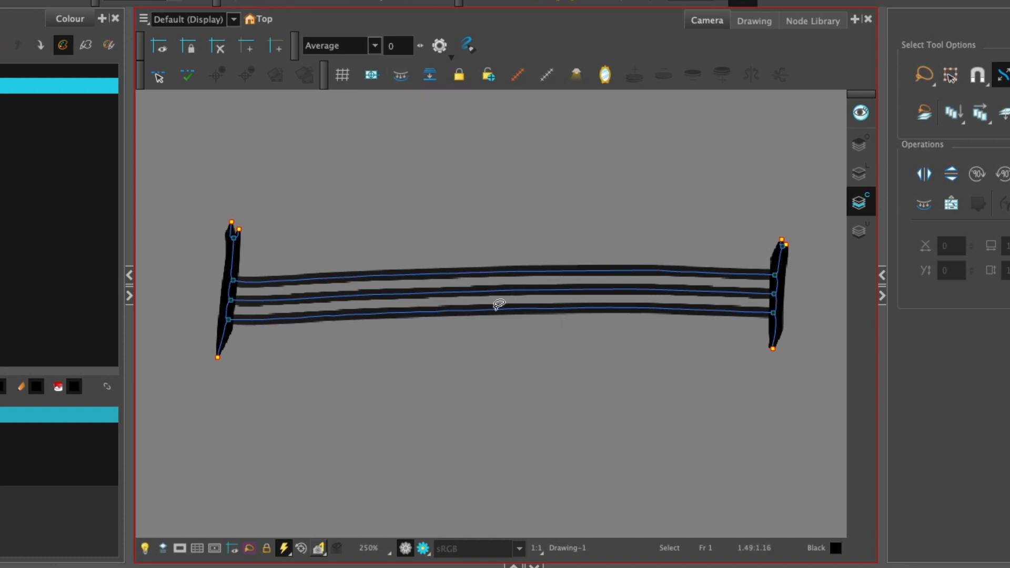
scroll(518, 308, up, 1)
scroll(397, 410, down, 1)
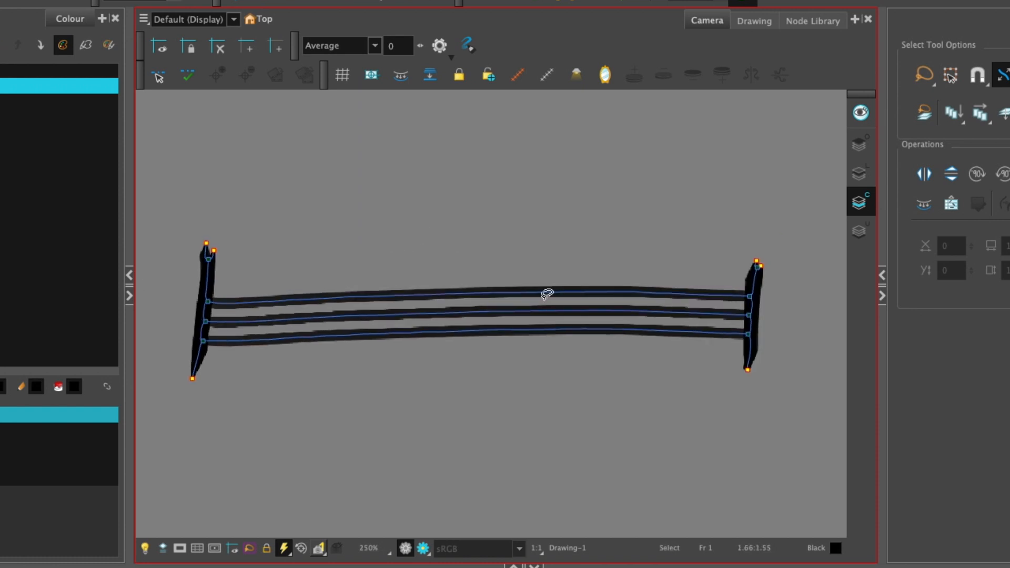
Clear the ribbon drawing from the canvas and review the rendered-image settings of the Line Art to Colour Art configuration.
key(super+z)
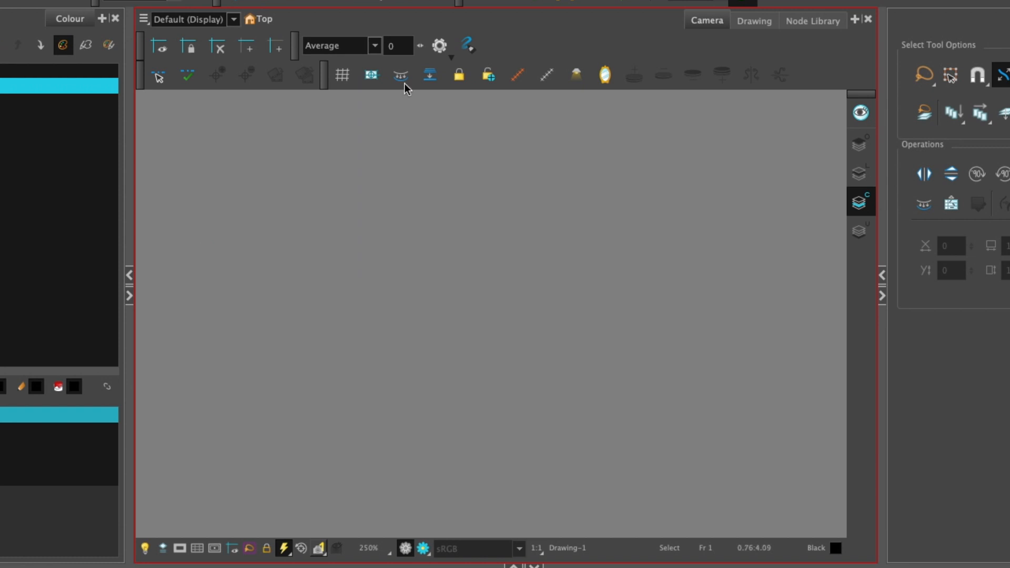
click(434, 74)
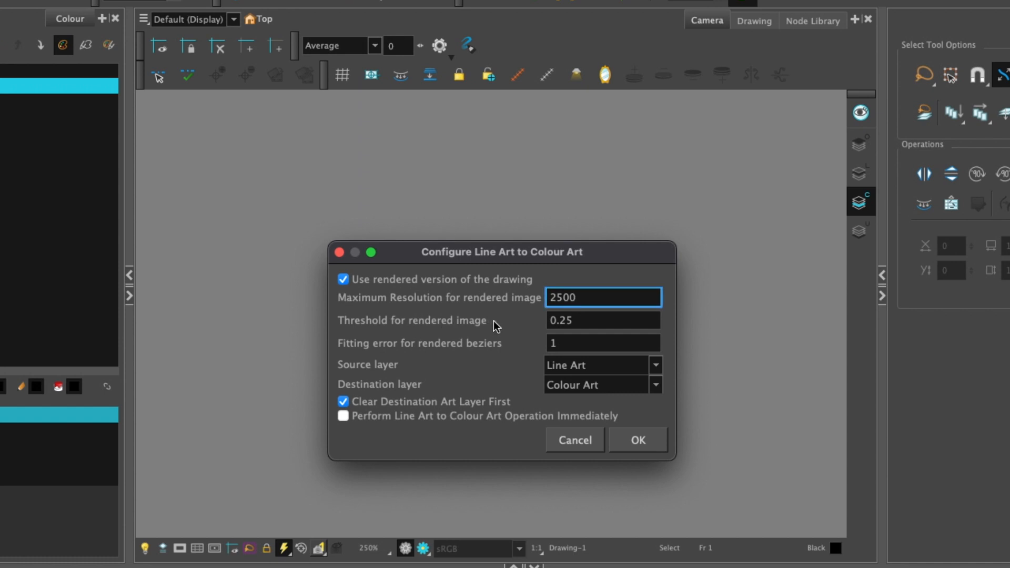
click(584, 438)
Draw vertical textured brush strokes side by side on the canvas.
key(alt+b)
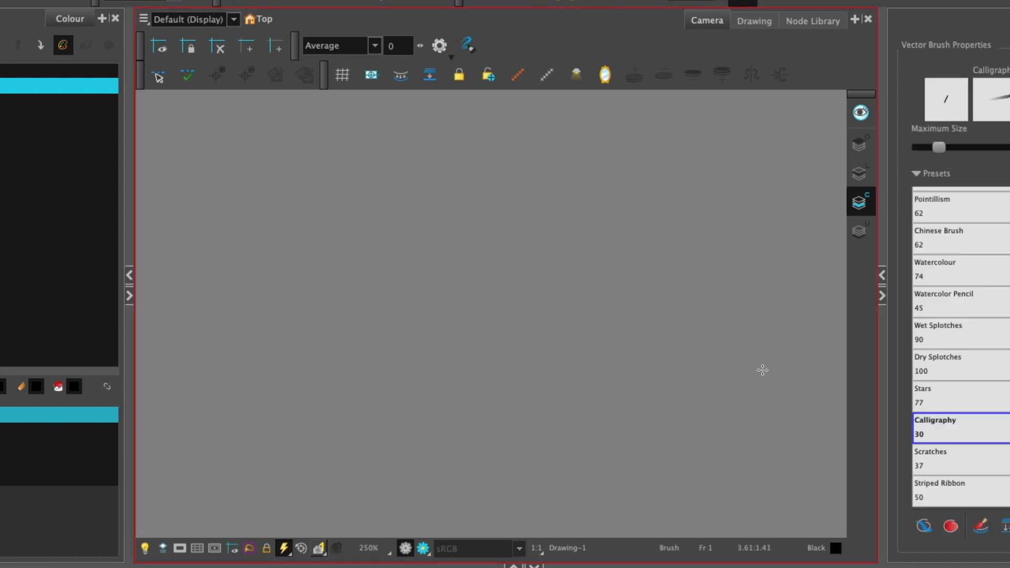
drag(520, 328, 524, 337)
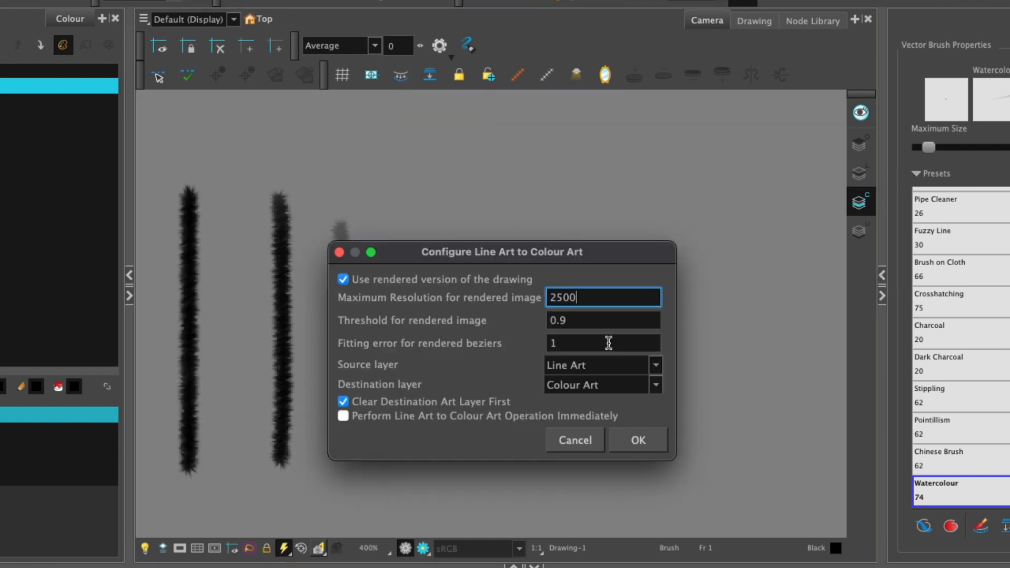
Accept the Line Art to Colour Art configuration with a 0.9 threshold and create colour art from the textured brush strokes.
click(635, 440)
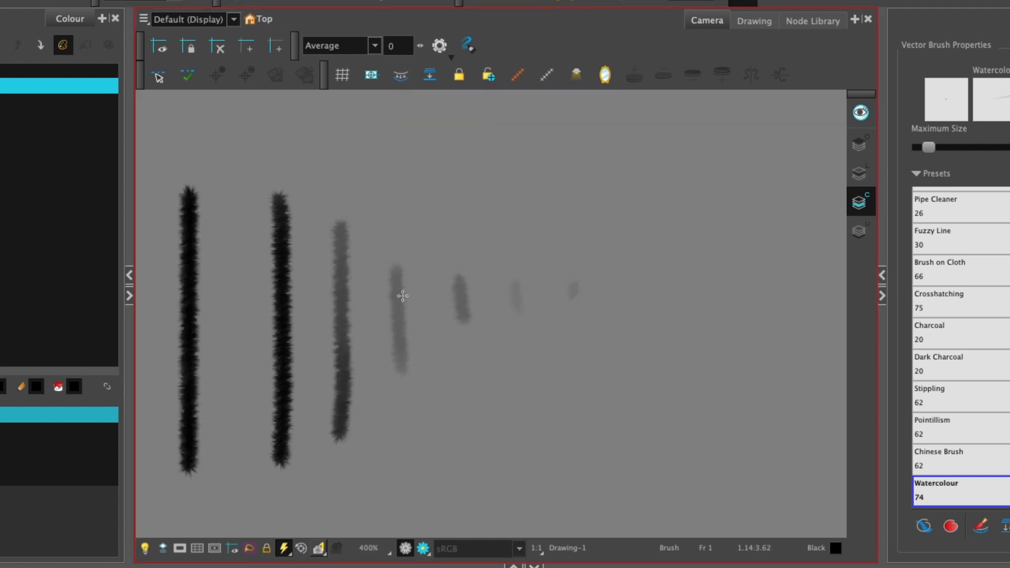
click(405, 75)
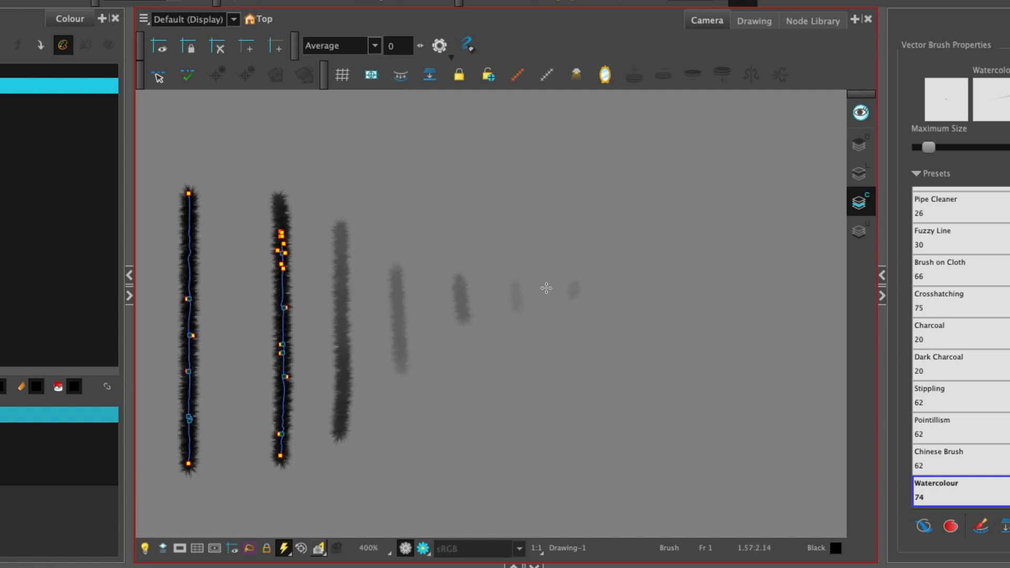
Set the threshold for the rendered image to 0.1 and recreate the colour art from the textured brush strokes.
click(405, 75)
double_click(578, 319)
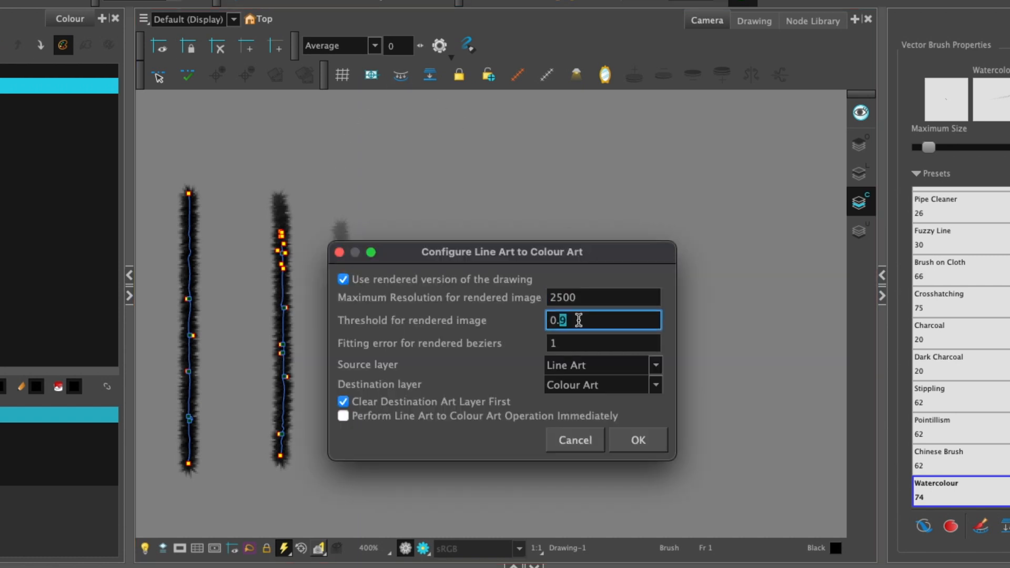
text(1)
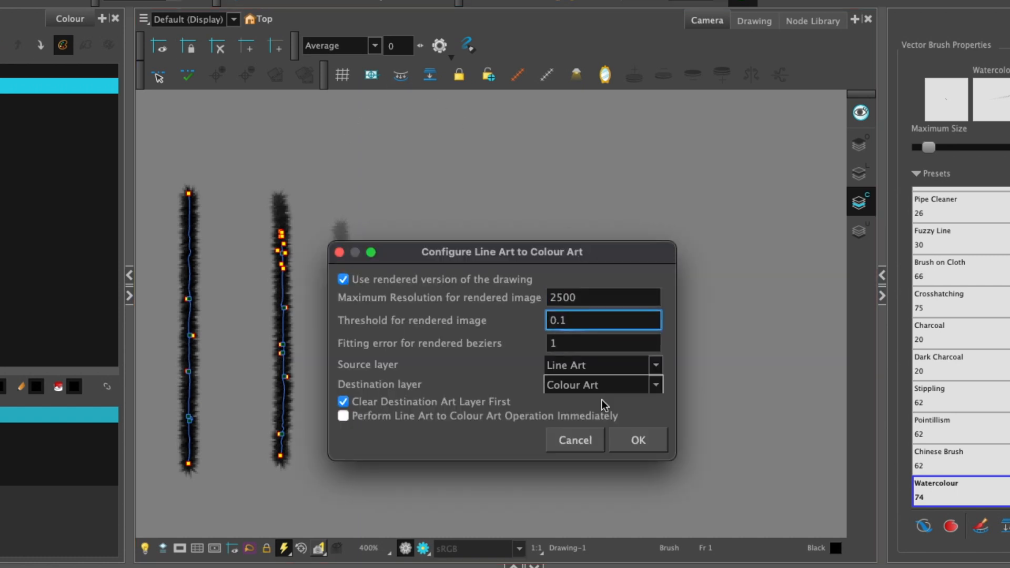
click(616, 433)
click(400, 75)
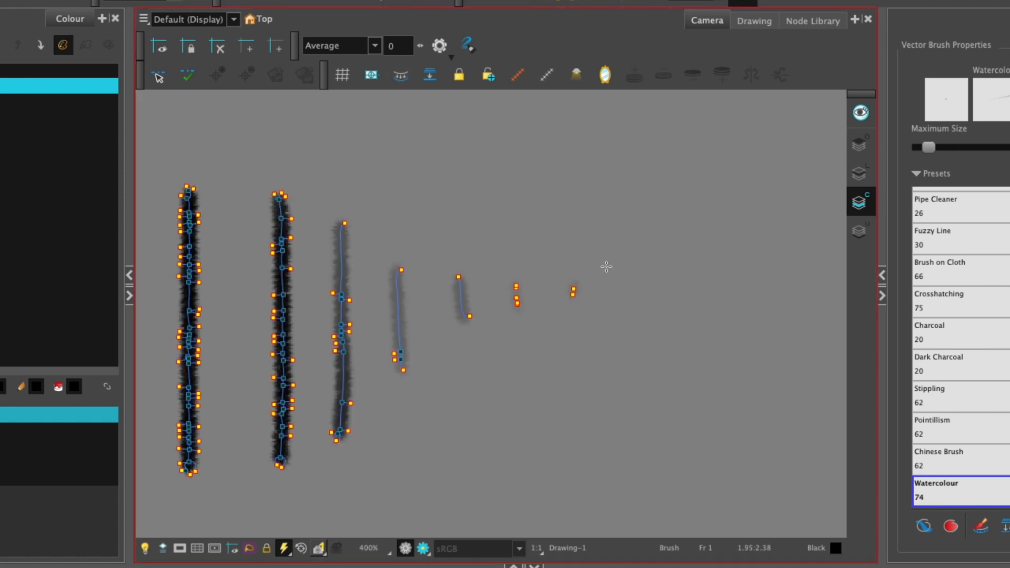
Review the threshold and other rendered-image settings in the Line Art to Colour Art configuration, and close it without changing anything.
shift+click(401, 74)
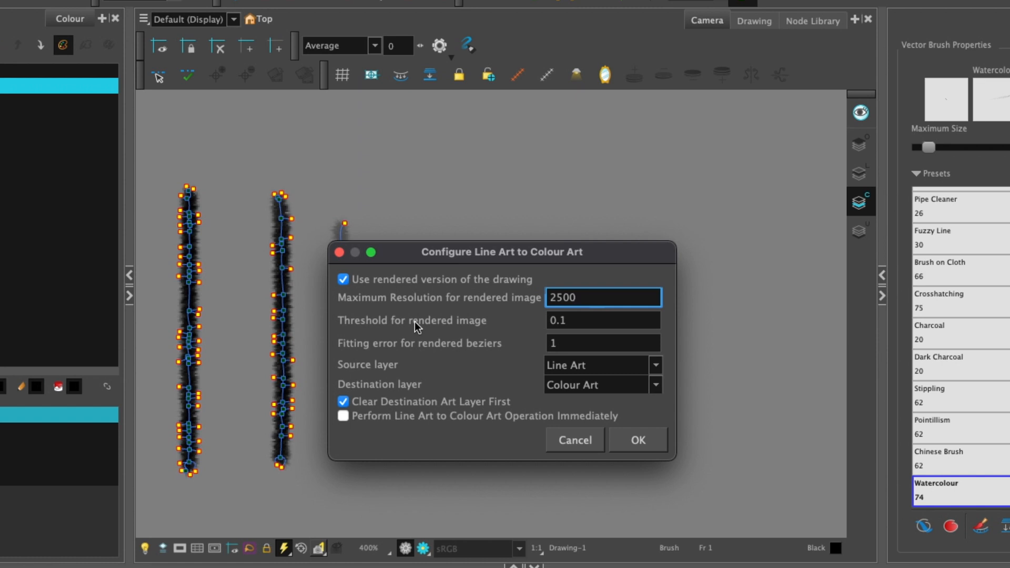
click(550, 435)
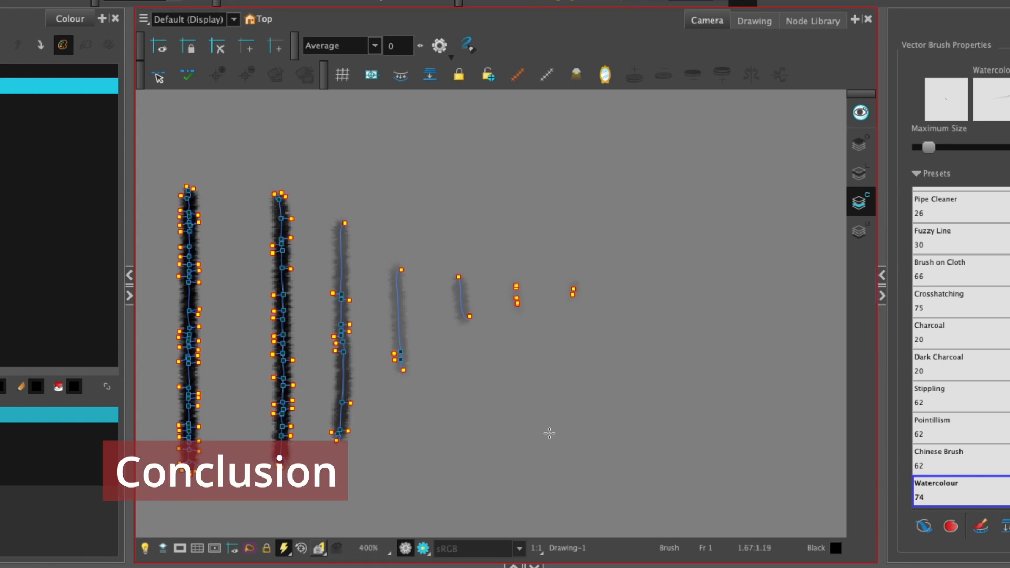